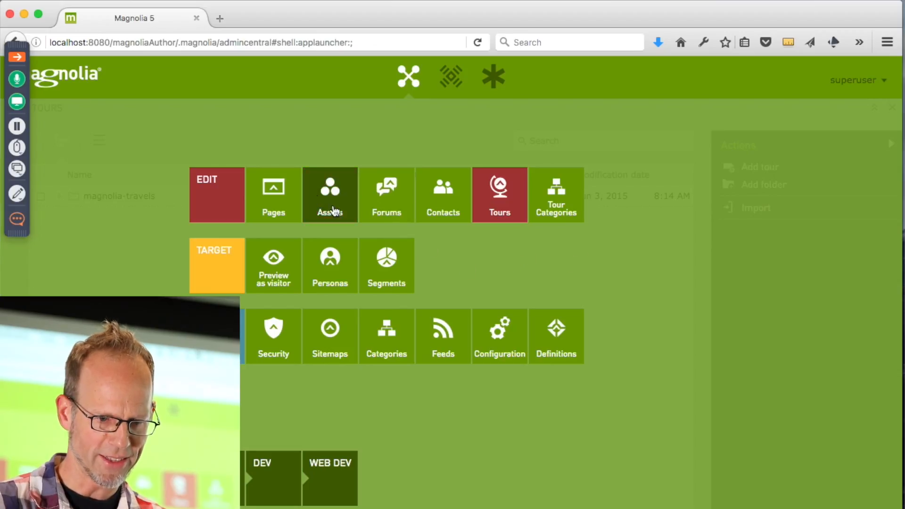
- Open the Definitions app and filter its definitions to the dam-app module
left_click(558, 336)
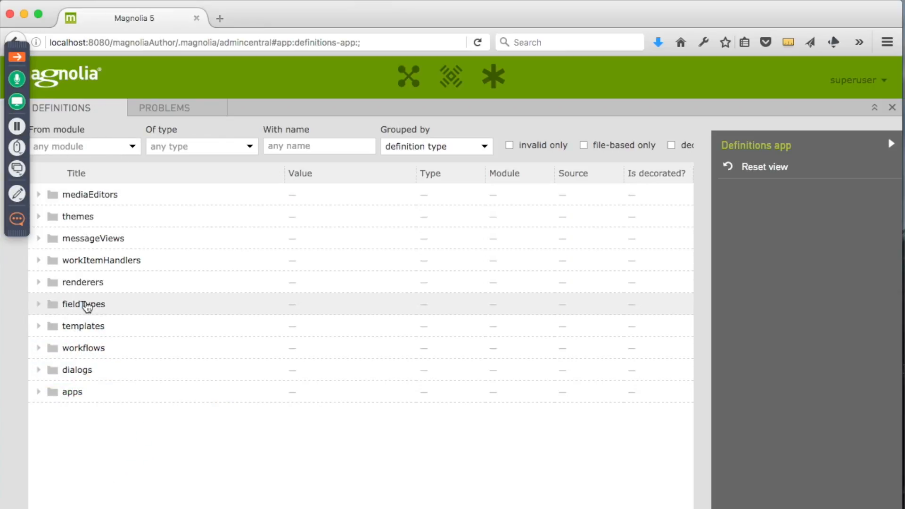
left_click(133, 147)
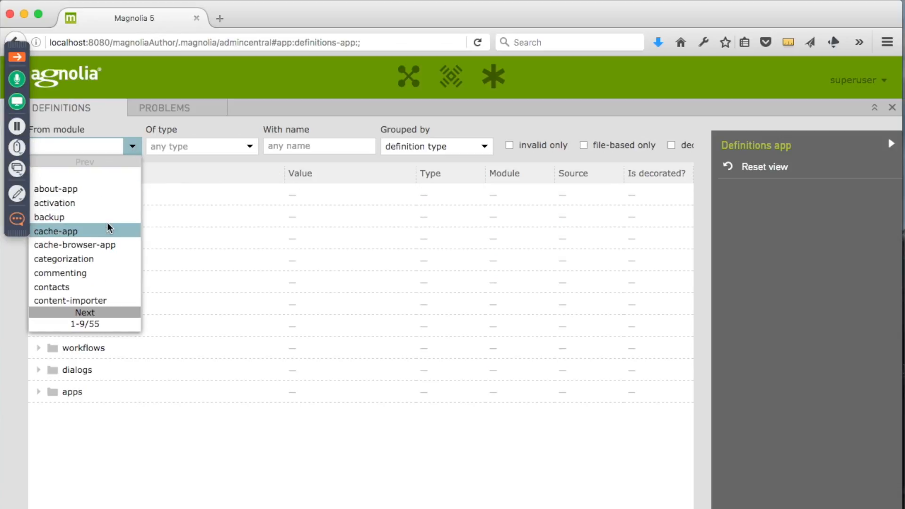
left_click(96, 150)
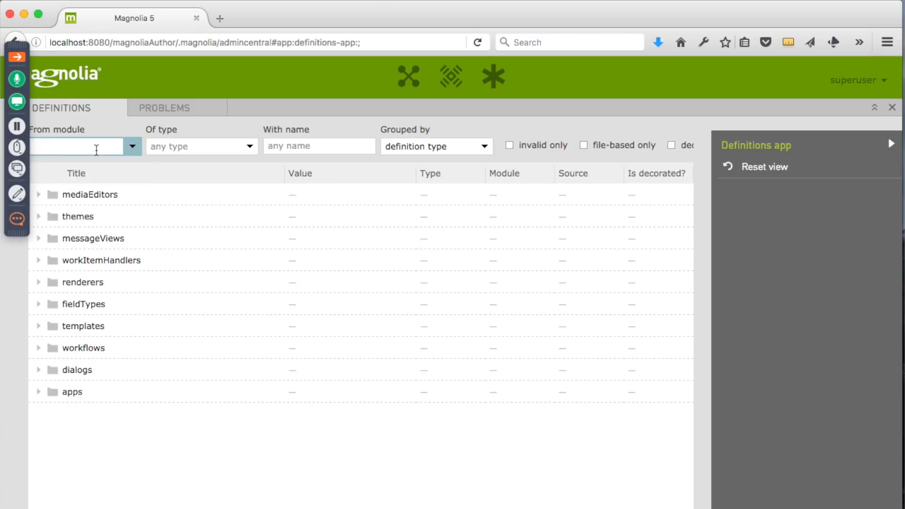
type("d")
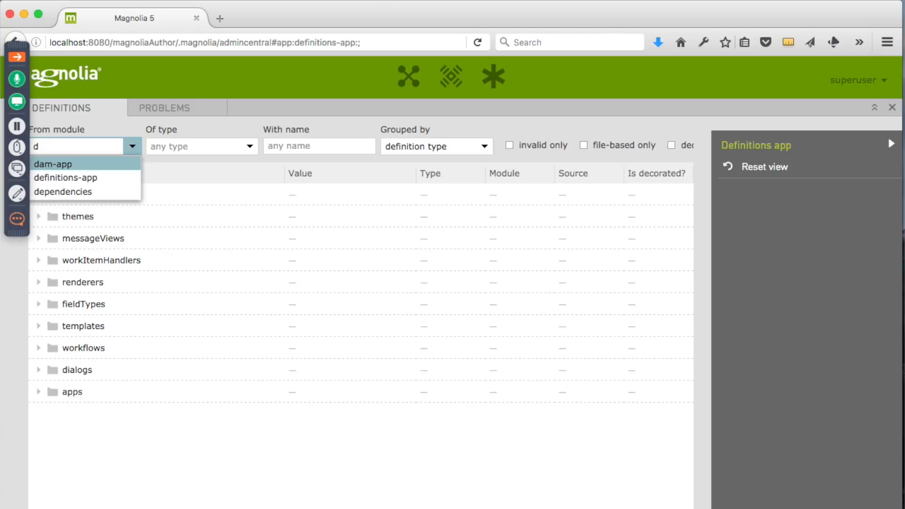
key("Return")
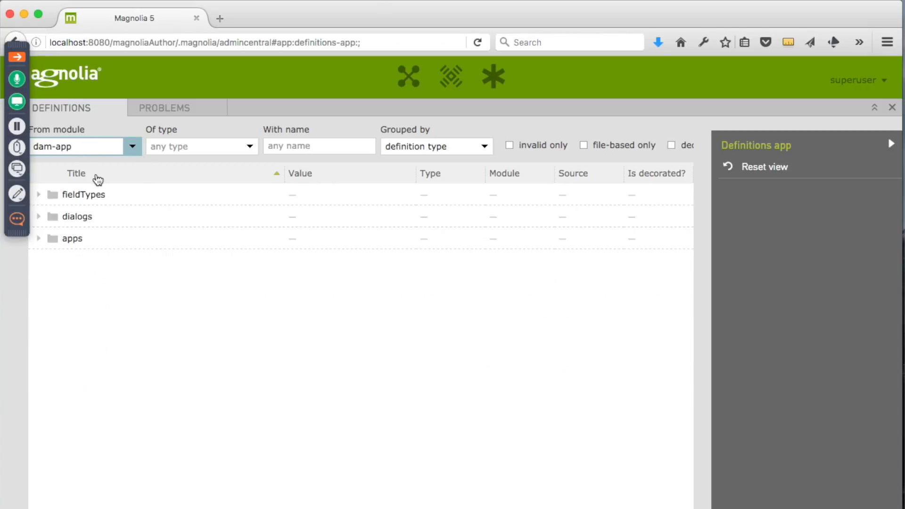
- Expand the apps group to inspect the assets app definition, and collapse the group again
left_click(40, 240)
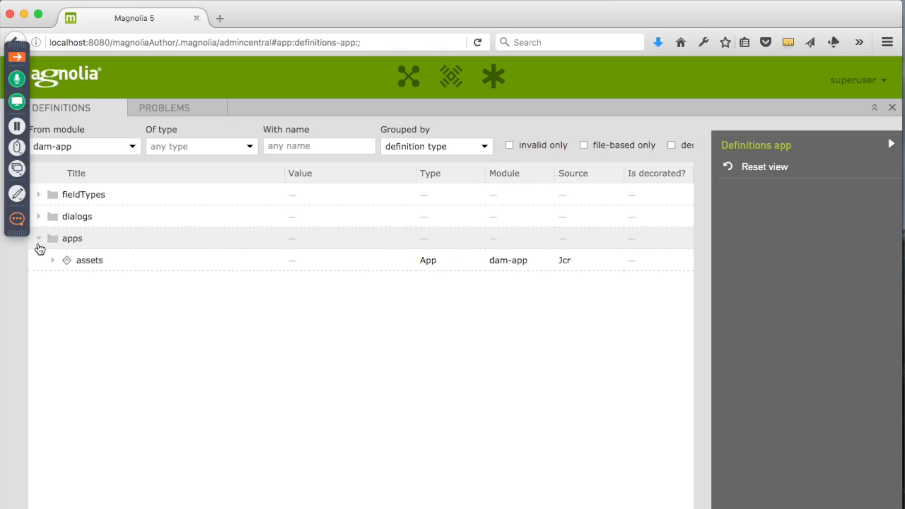
left_click(52, 260)
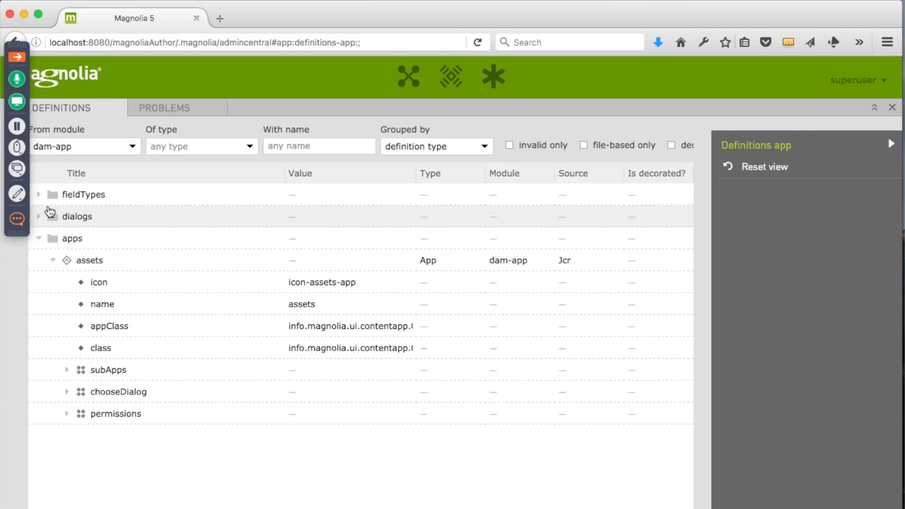
left_click(40, 239)
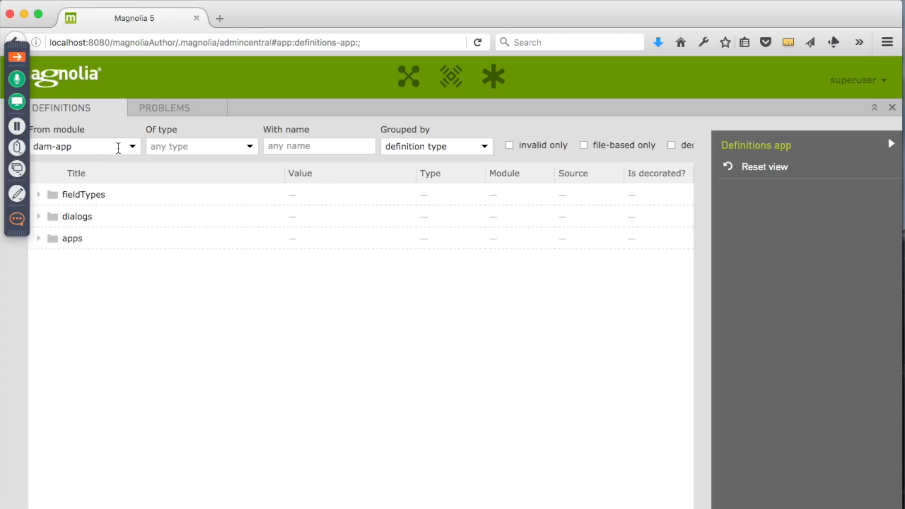
- Clear the module filter to list definitions from any module
left_click(121, 148)
left_click_drag(103, 147, 33, 148)
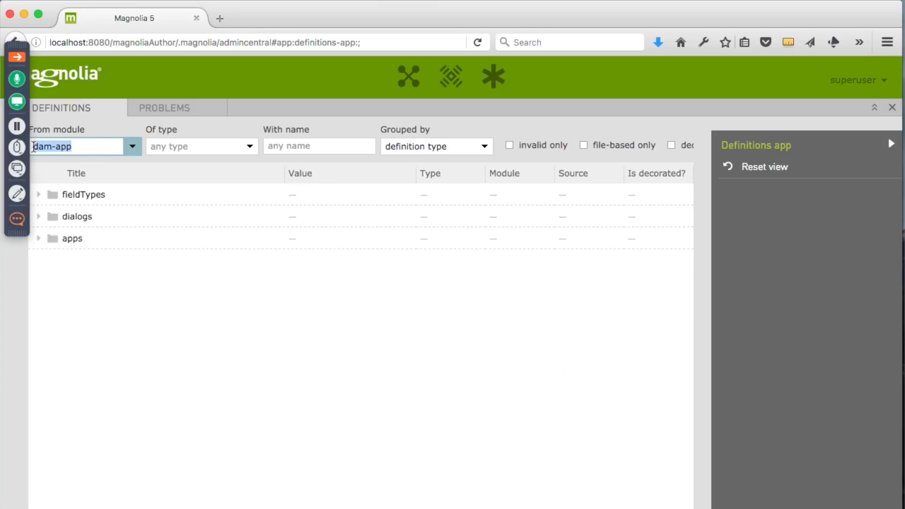
key("BackSpace")
key("Return")
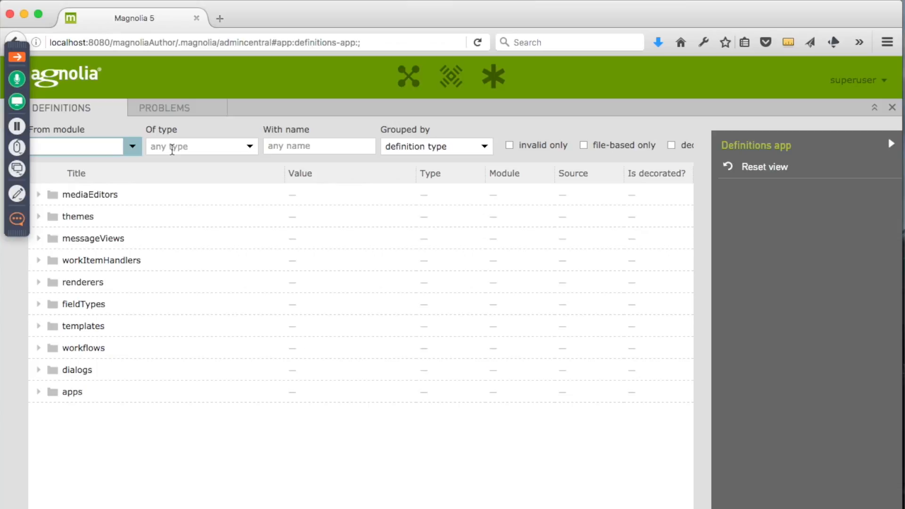
- Filter the definitions by the name "cookie" and expand the matching templates and dialogs groups
left_click(298, 147)
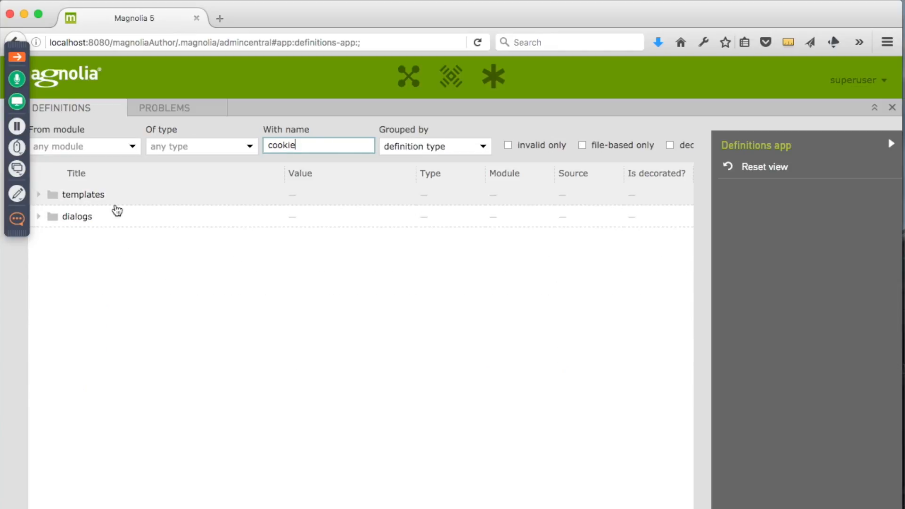
left_click(39, 194)
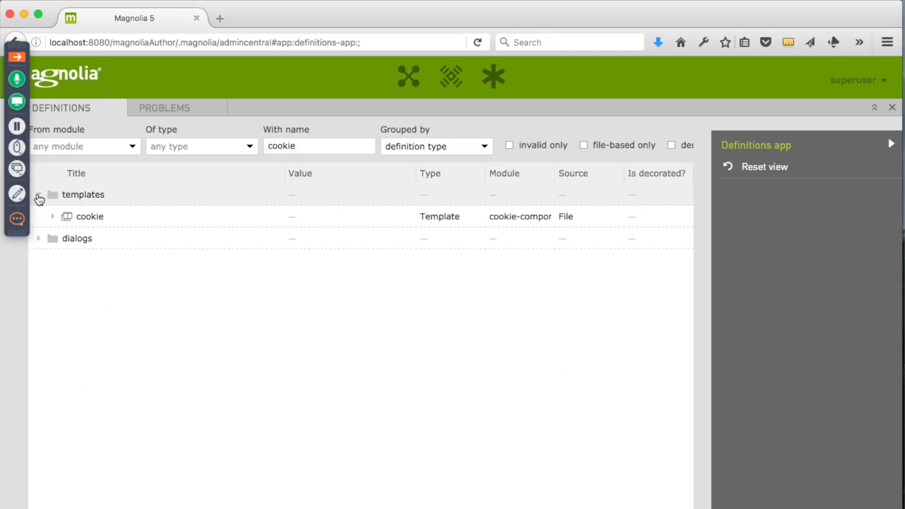
left_click(40, 239)
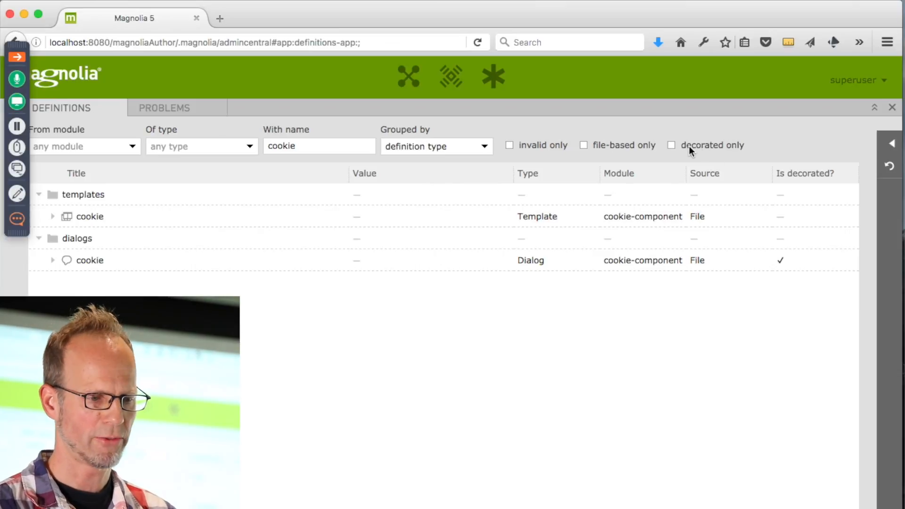
- Replace the name filter with the decorated-only filter and expand the apps group
double_click(285, 147)
key("BackSpace")
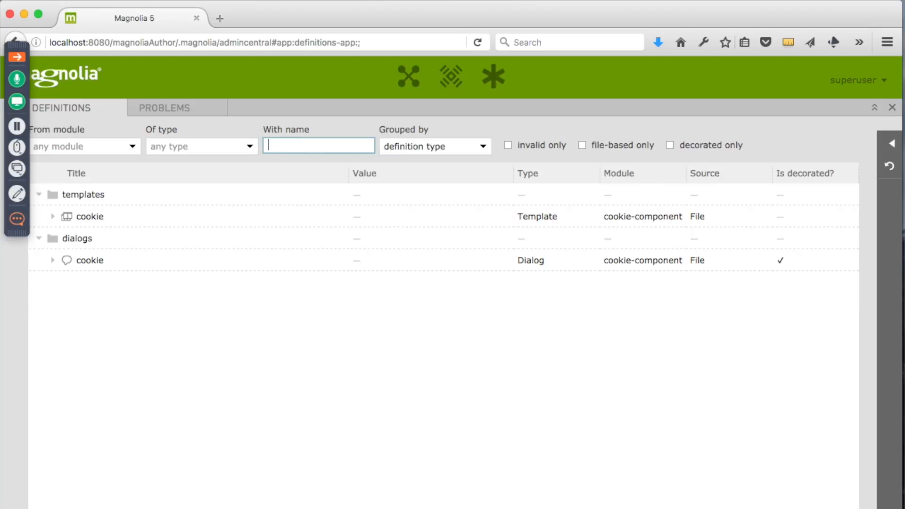
left_click(674, 144)
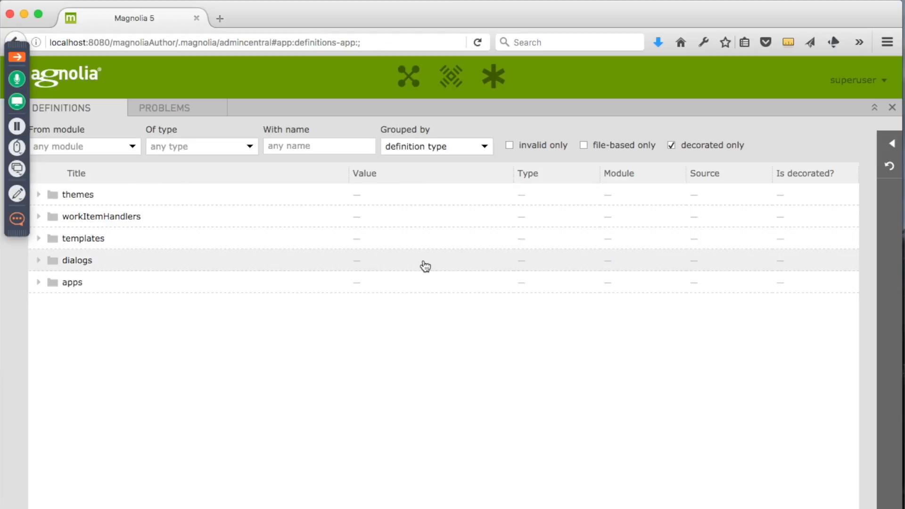
left_click(39, 284)
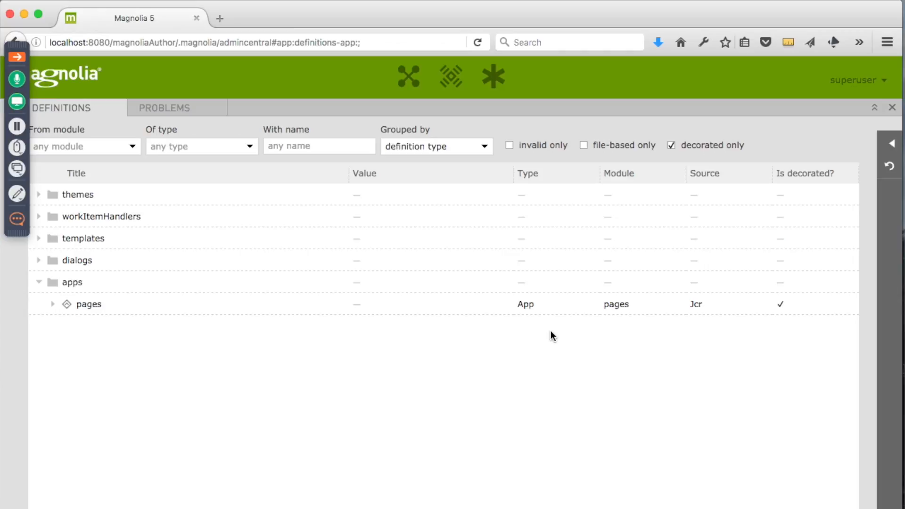
- Show the definition decorators applied to the pages app and look through the list
right_click(750, 309)
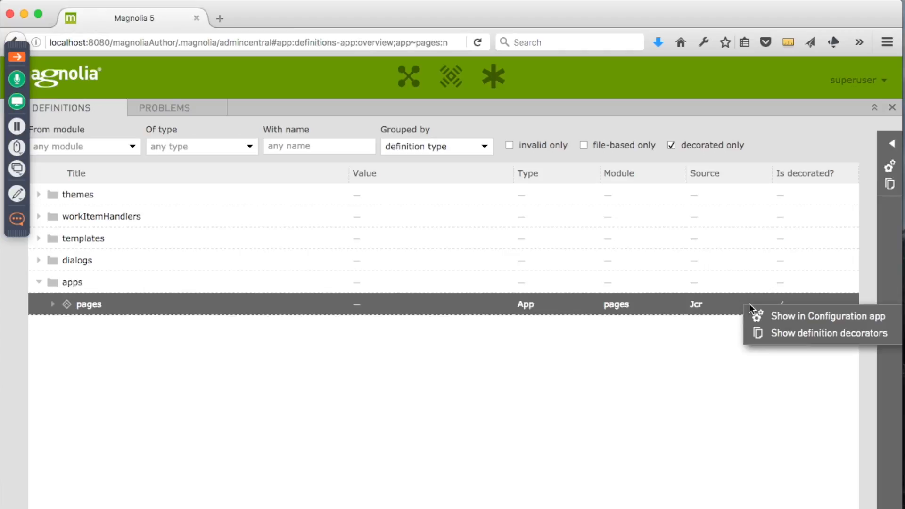
left_click(797, 338)
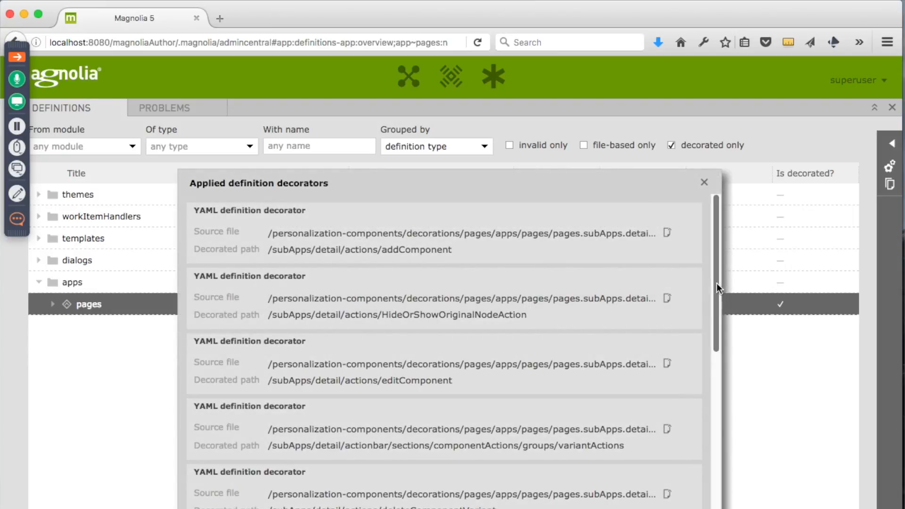
left_click_drag(716, 284, 716, 298)
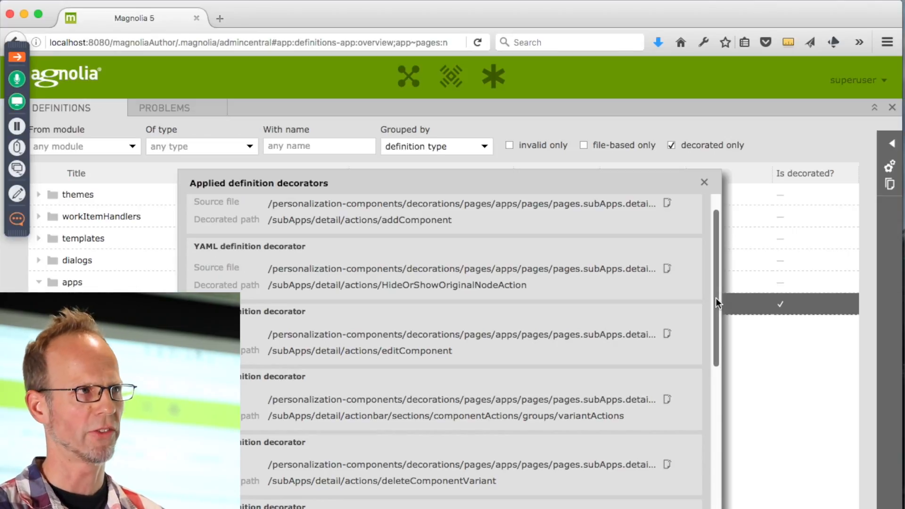
mouse_move(716, 298)
left_mouse_down()
mouse_move(717, 326)
mouse_move(720, 299)
left_mouse_up()
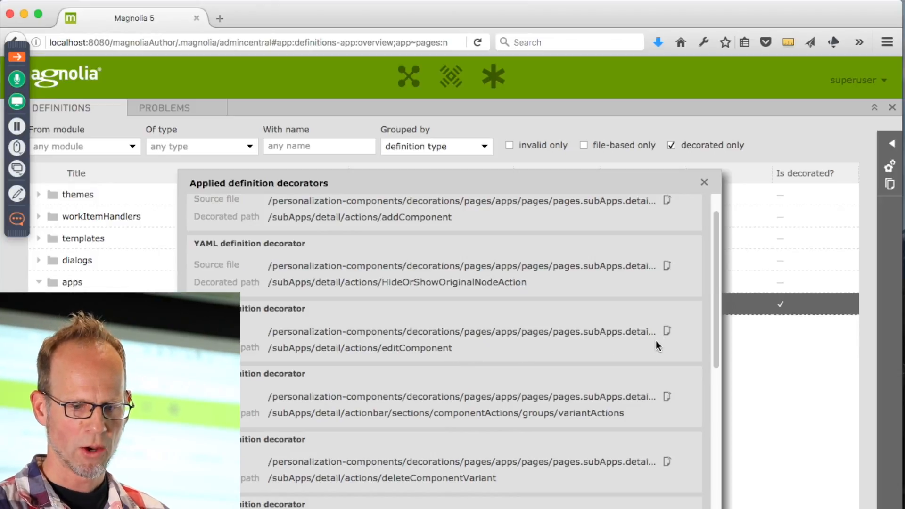
- Inspect the implementation class in the editComponent decorator's source file, then return to the Definitions app and close the decorator list
left_click(667, 333)
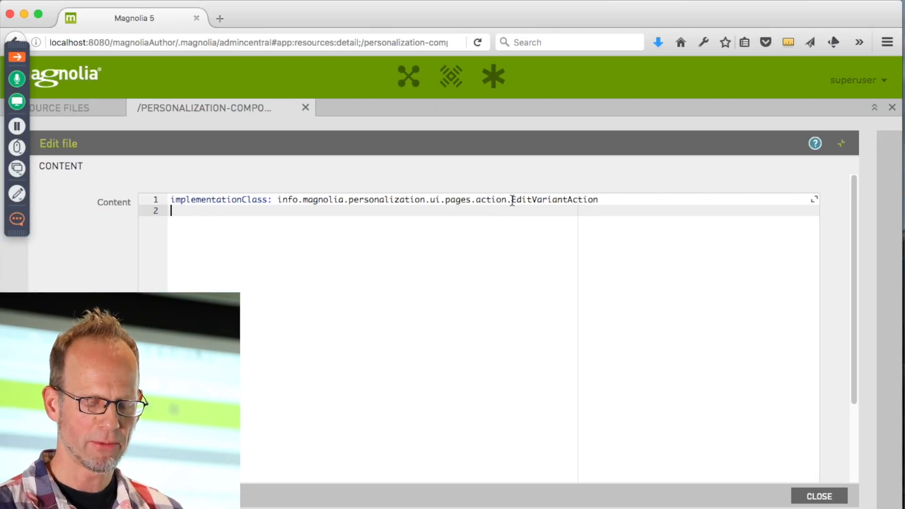
left_click_drag(513, 201, 582, 200)
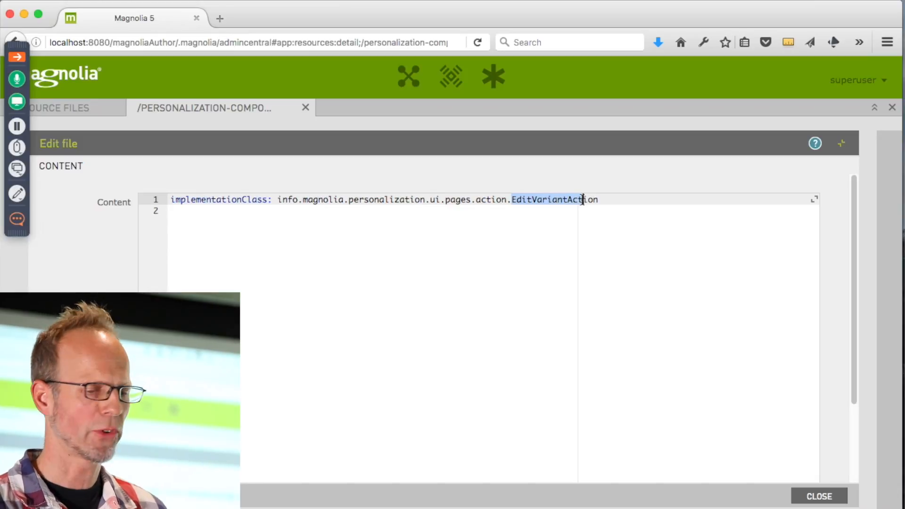
left_click(542, 236)
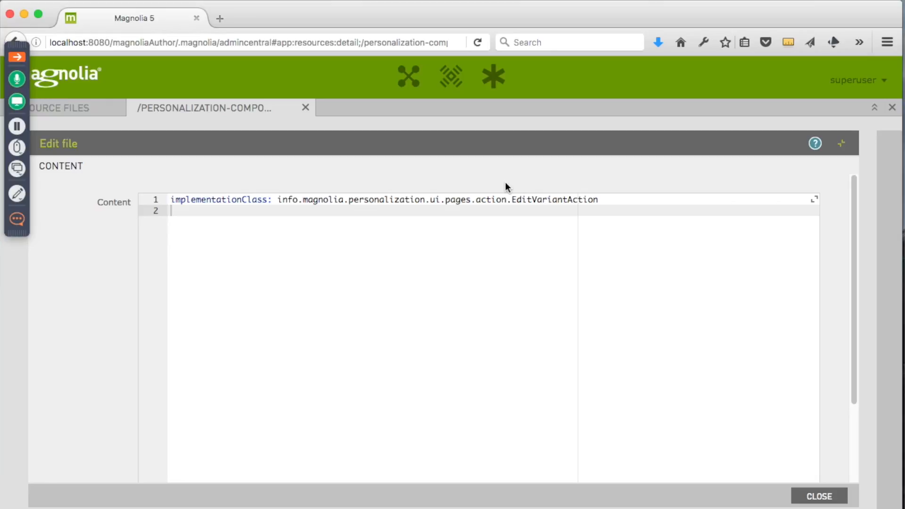
key("ctrl+space")
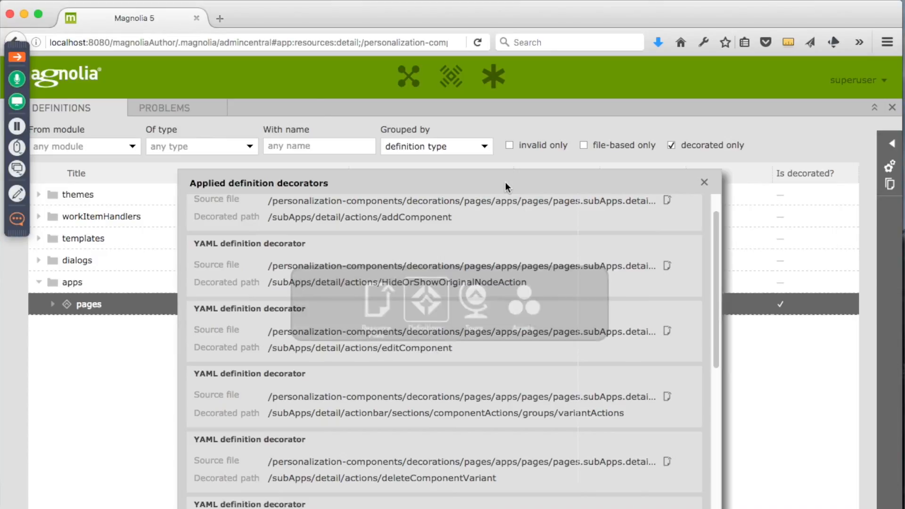
key("Escape")
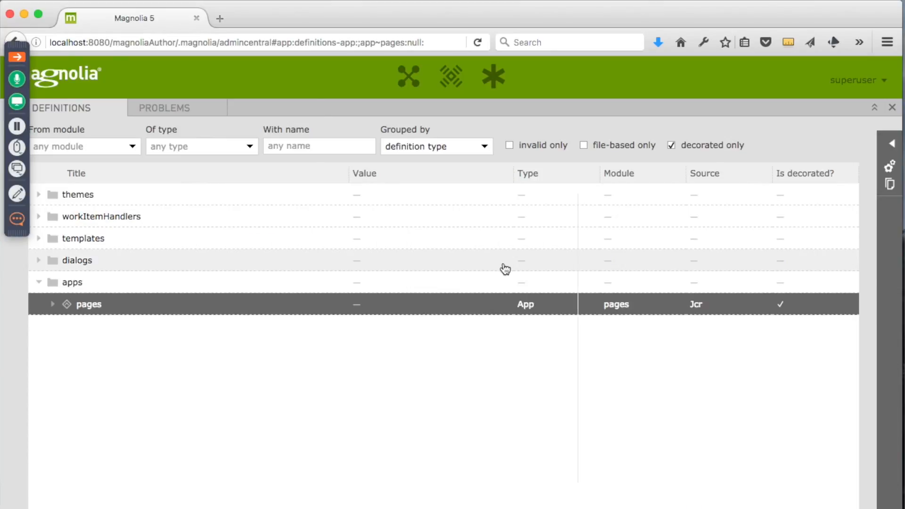
- Replace the decorated-only filter with the invalid-only filter and expand the cutter template definition
left_click(672, 145)
left_click(527, 146)
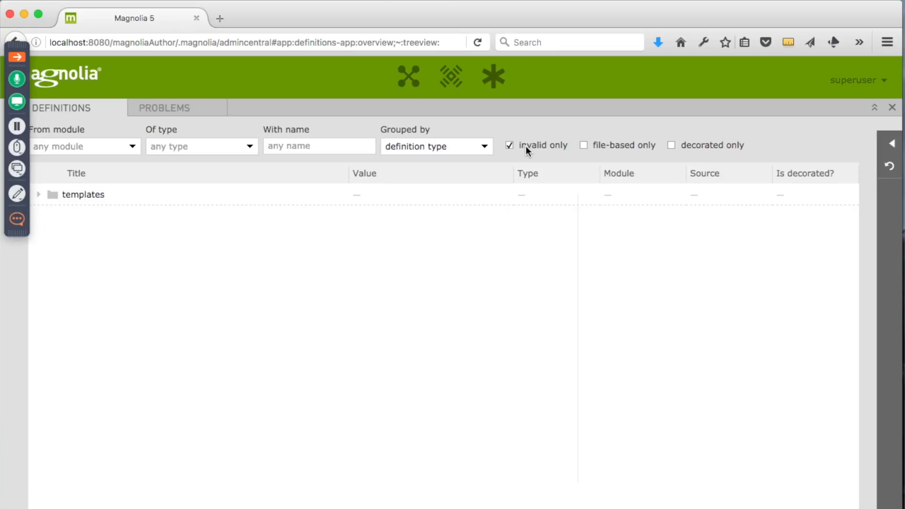
left_click(39, 195)
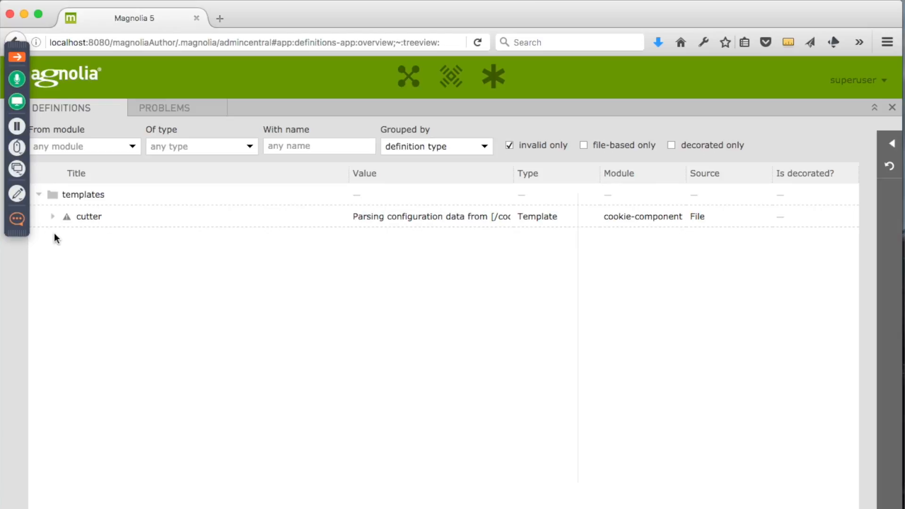
left_click(53, 217)
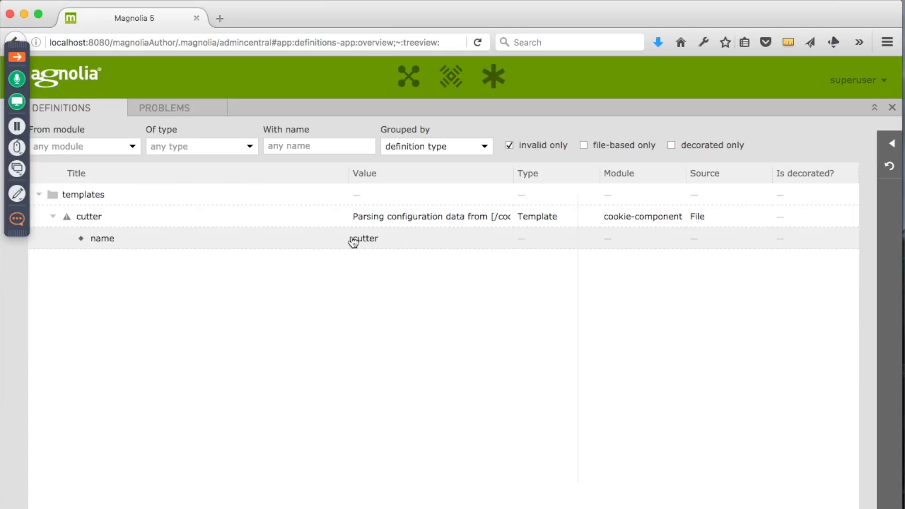
- Open the source file of the invalid cutter template definition
left_click(452, 216)
right_click(452, 215)
left_click(496, 225)
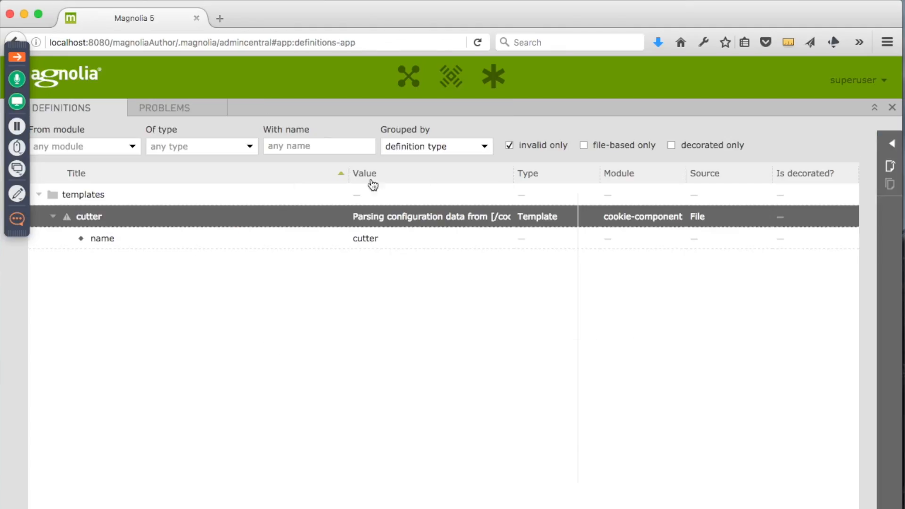
- Remove the invalid-only filter and list the definition problems of the cookie-component module
left_click(509, 145)
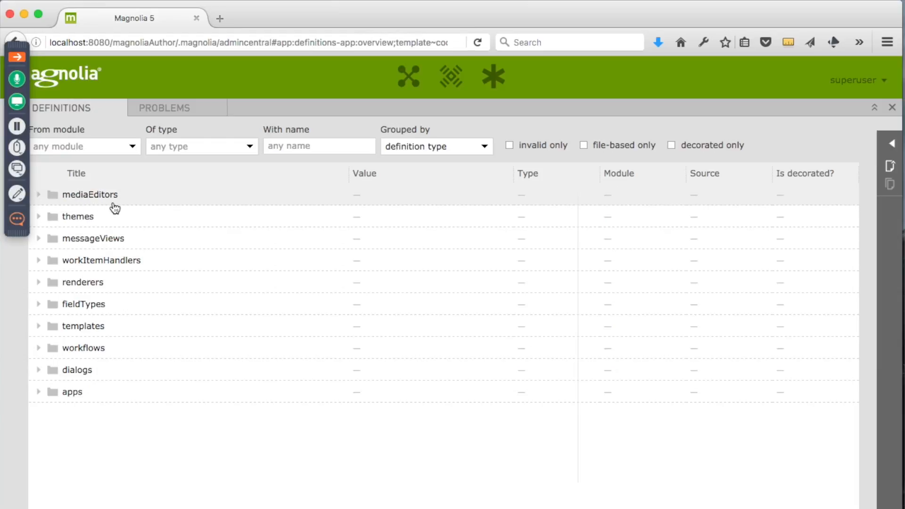
left_click(163, 113)
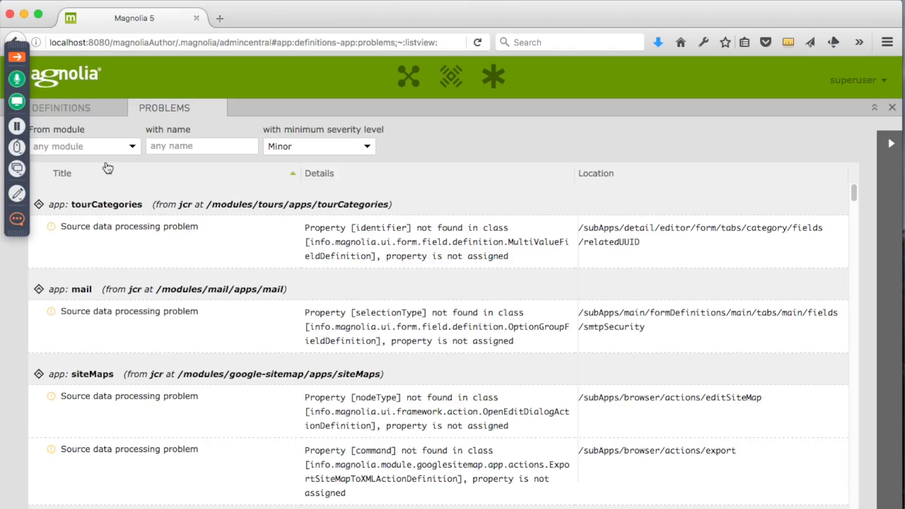
left_click(106, 147)
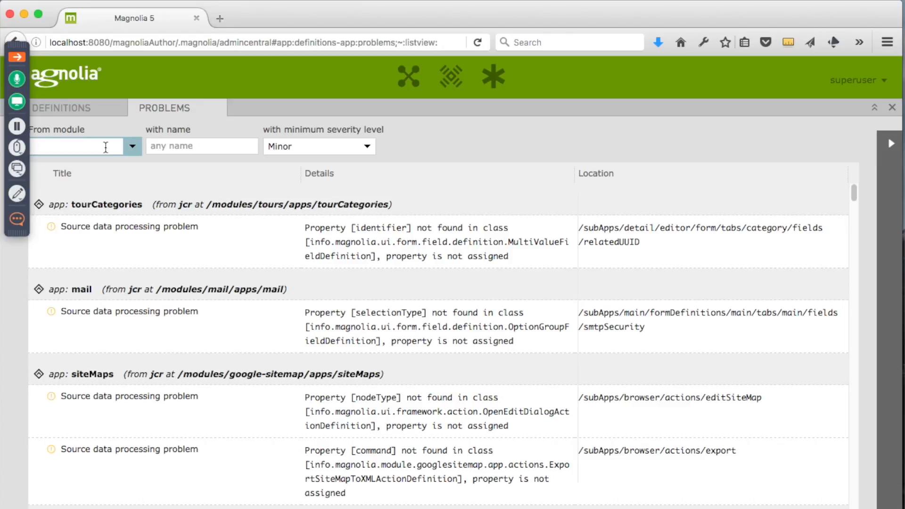
type("cookie")
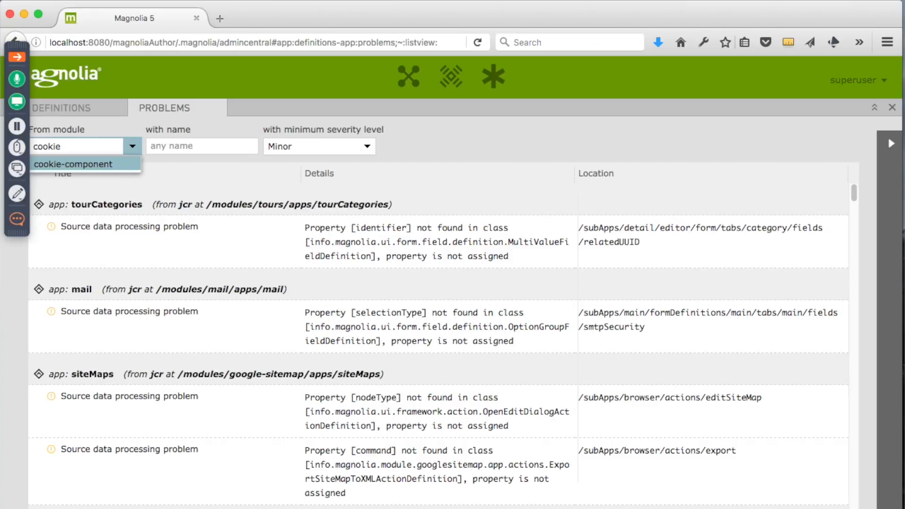
key("Return")
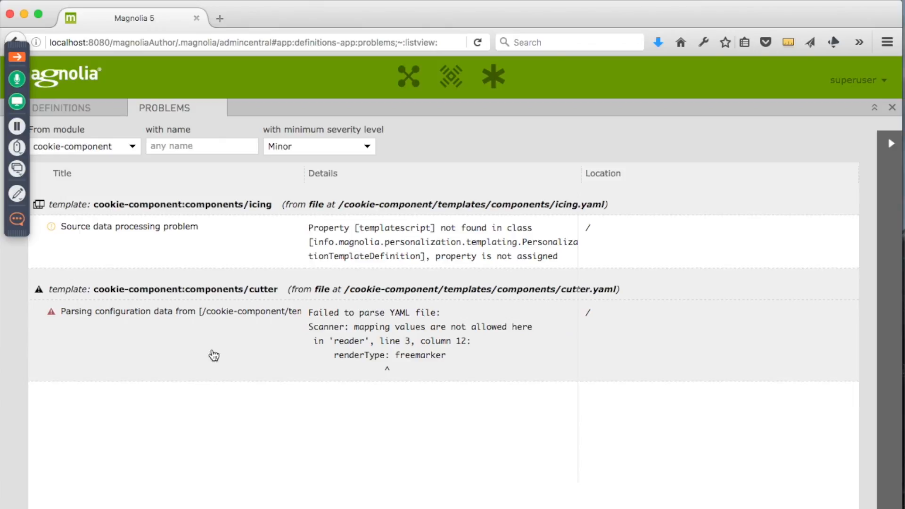
- Examine the problems reported for the cutter and icing templates
left_click(125, 350)
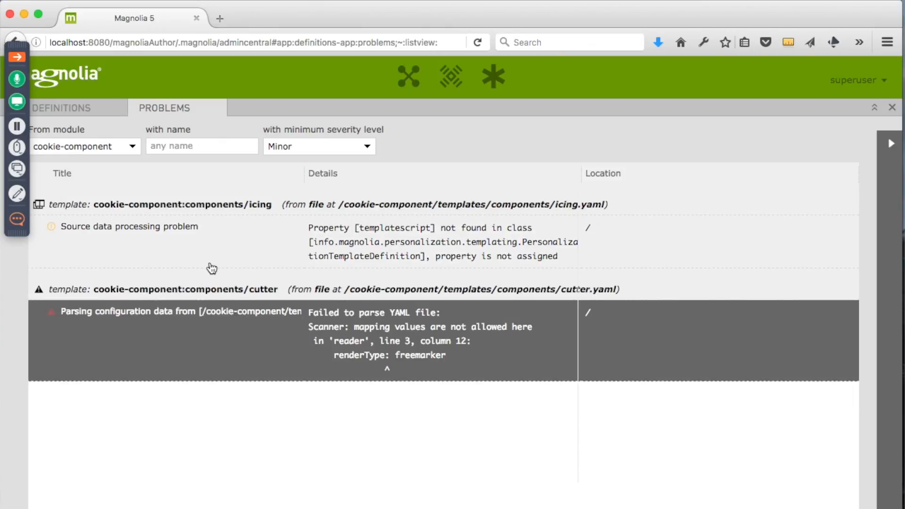
left_click(218, 257)
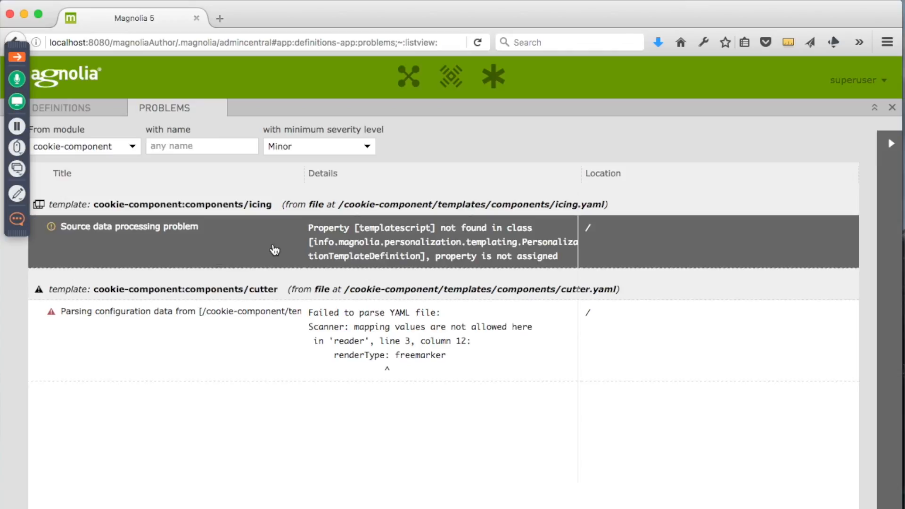
left_click(340, 246)
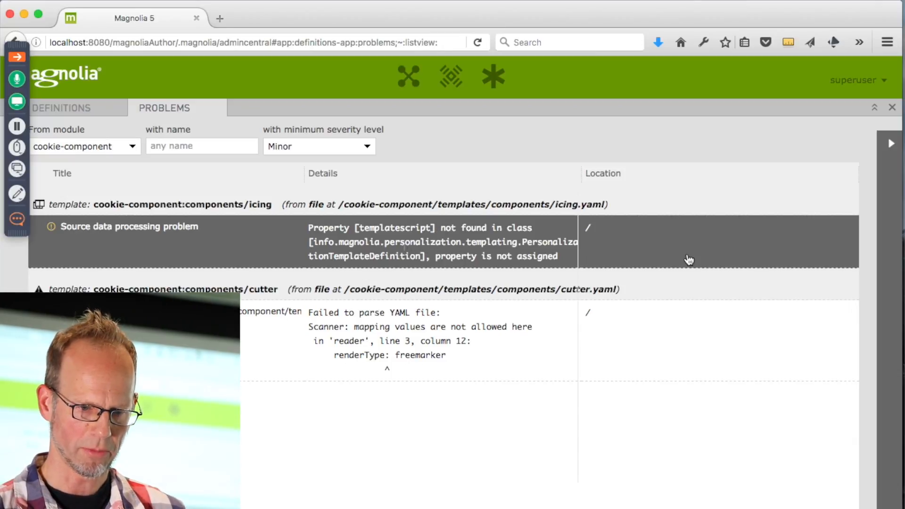
left_click(632, 255)
left_click(634, 255)
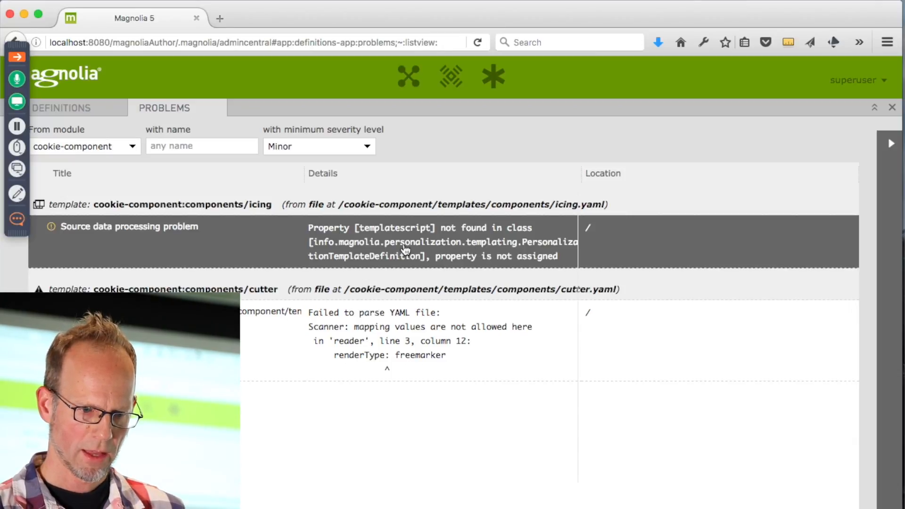